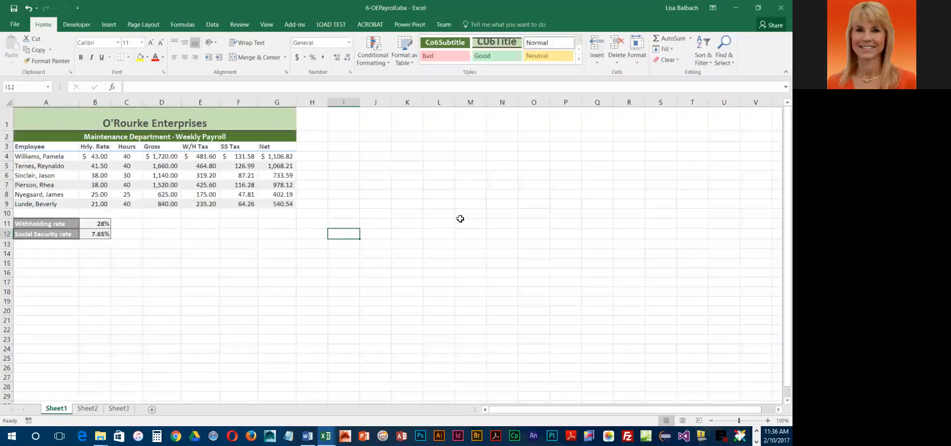
Step: Open the custom C06Title cell style for modification and set its font to Candara
left_click(579, 60)
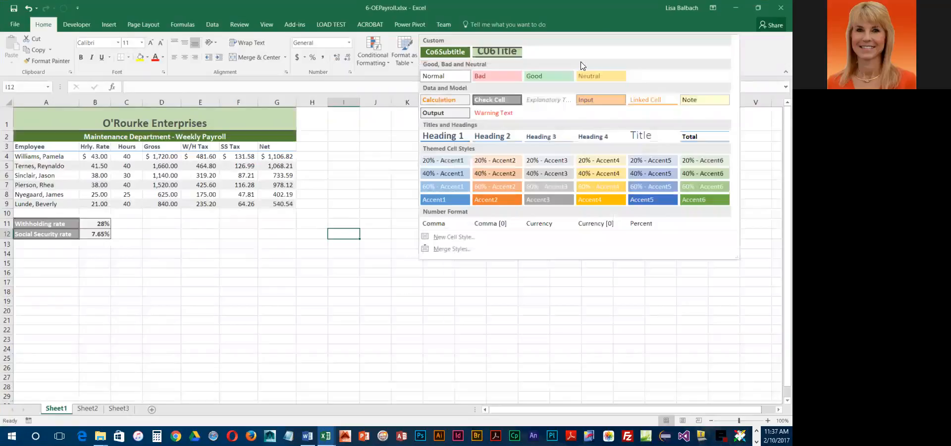
right_click(491, 52)
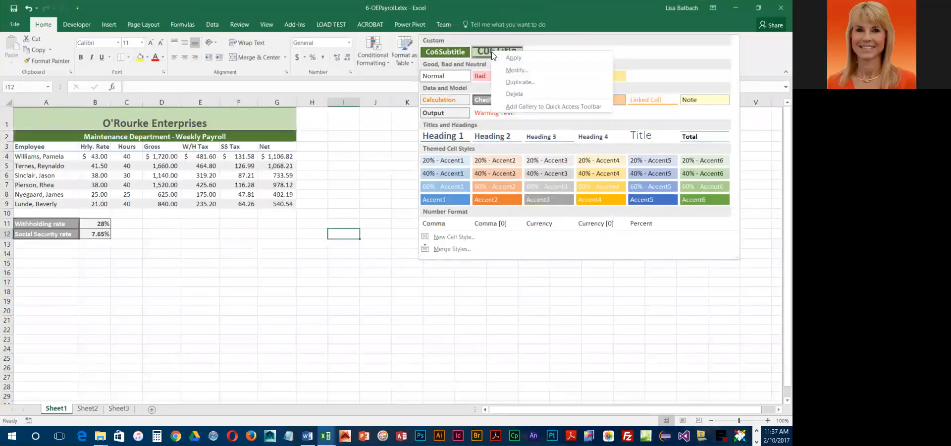
left_click(517, 70)
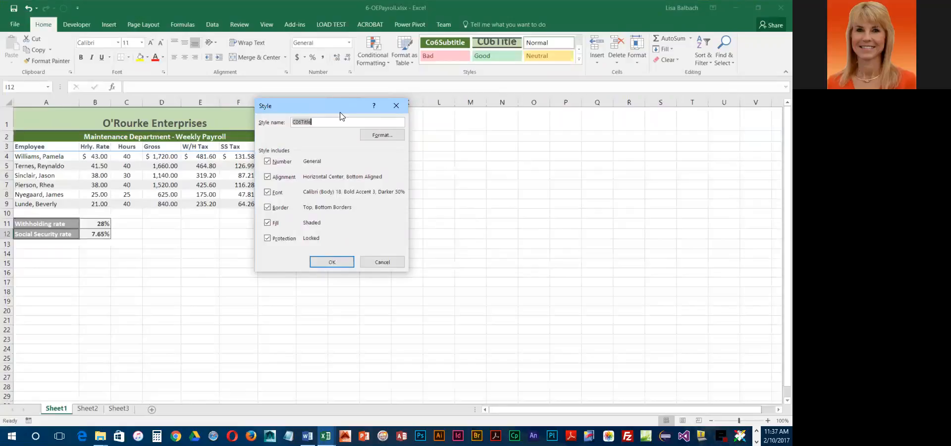
left_click(386, 137)
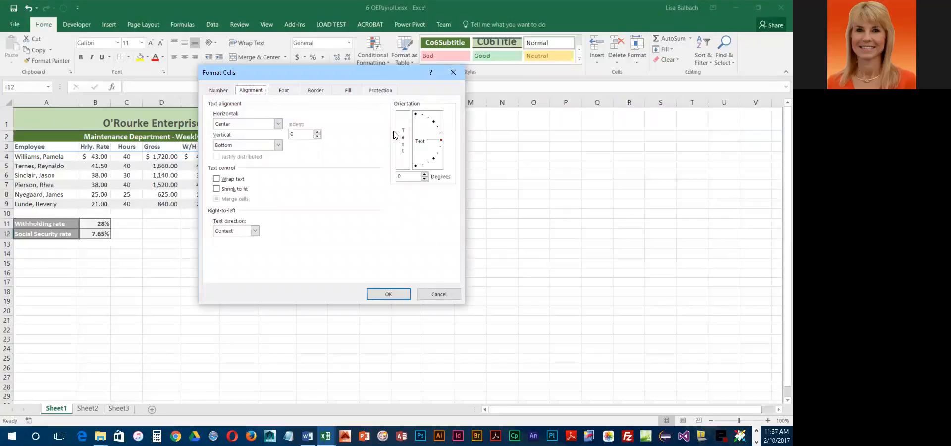
left_click(283, 90)
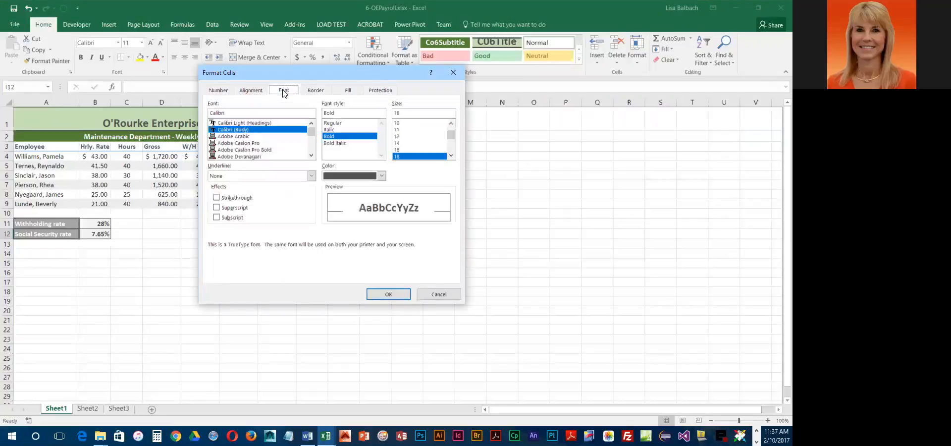
left_click_drag(249, 112, 198, 116)
type("Candara")
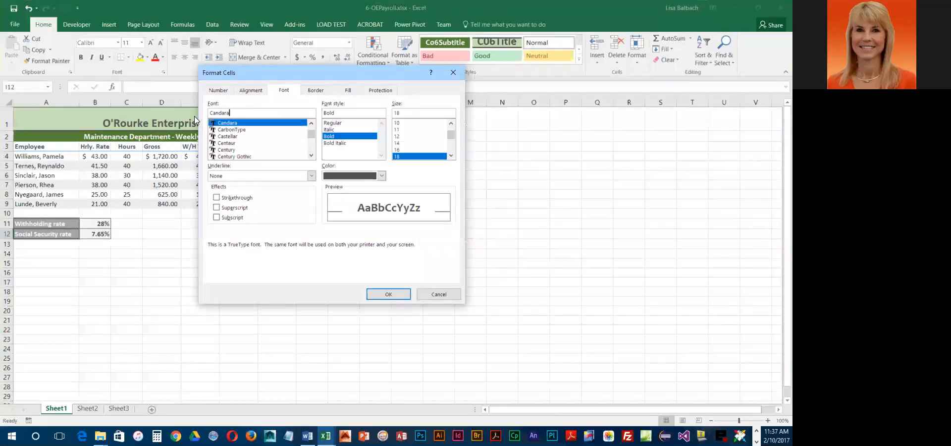
Step: Set the vertical text alignment of the C06Title style to Center
left_click(257, 93)
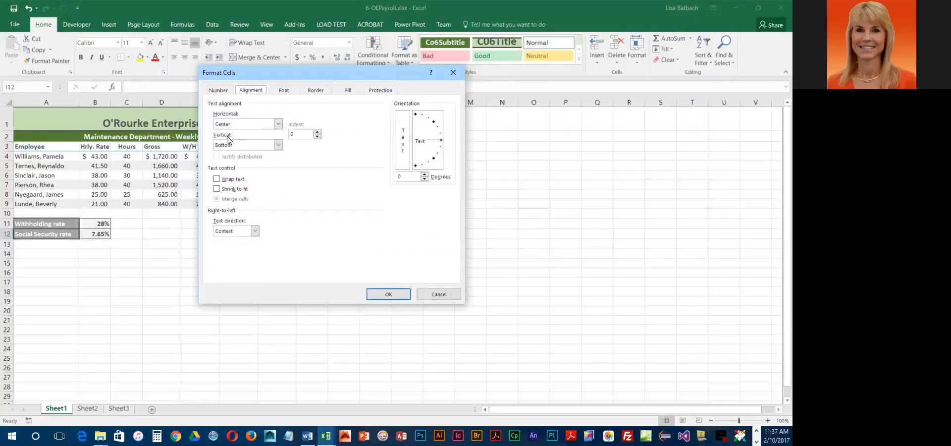
left_click(278, 145)
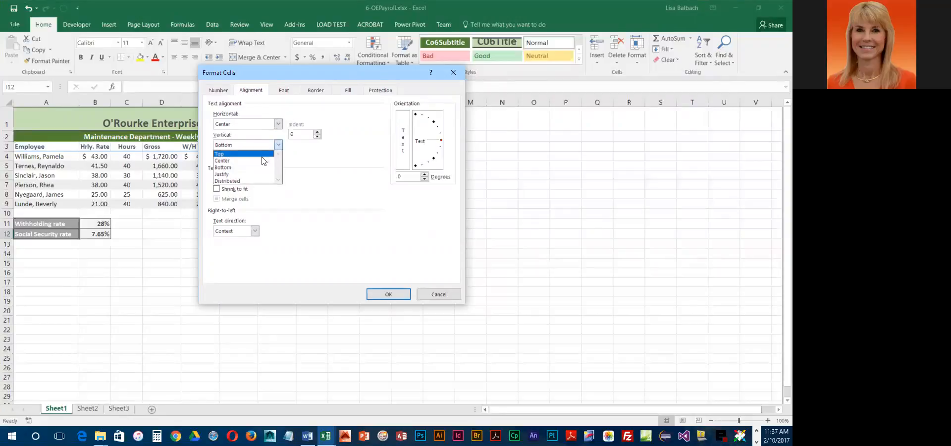
left_click(258, 159)
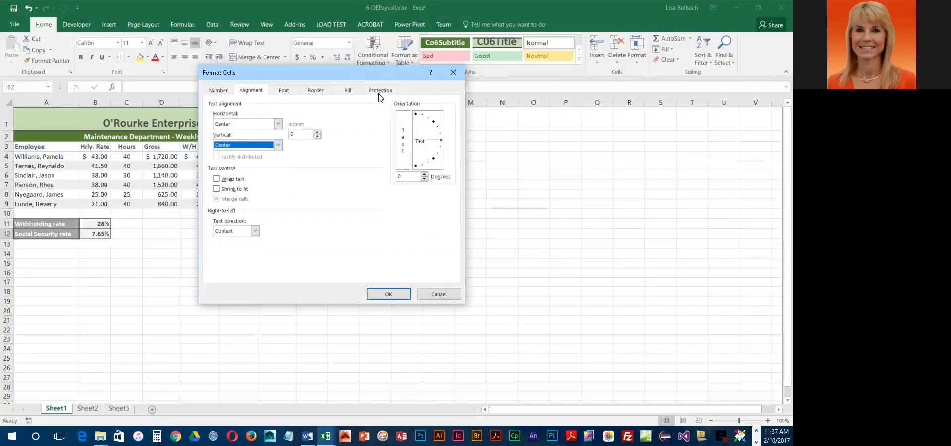
Step: Give the C06Title style a light blue fill from the second tint row, save the style, and check the titles on Sheet2 and Sheet3
left_click(347, 92)
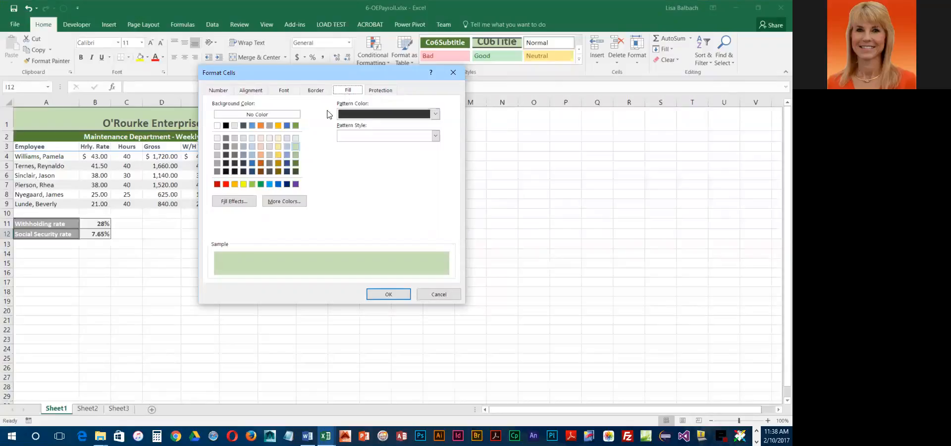
left_click(251, 145)
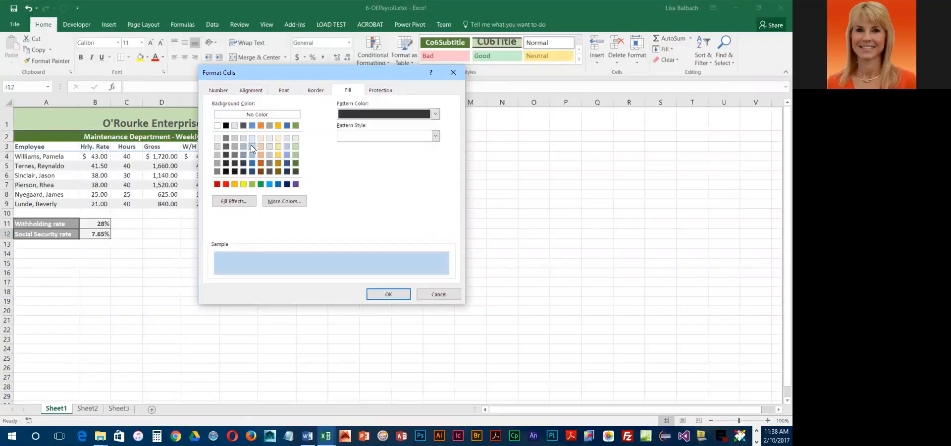
left_click(392, 295)
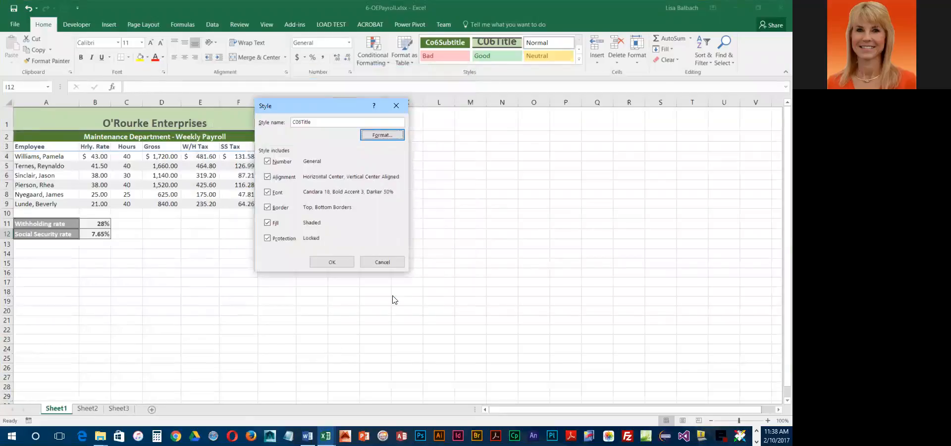
left_click(334, 261)
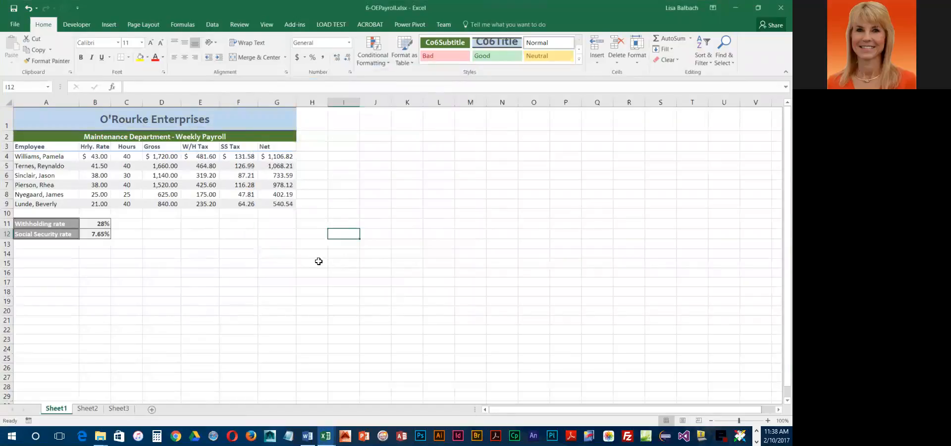
left_click(88, 408)
left_click(118, 408)
left_click(56, 408)
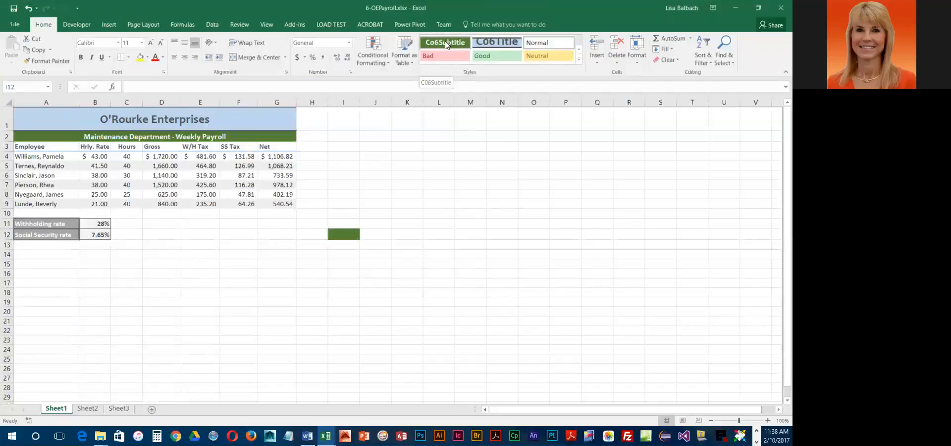
Step: Open the custom C06Subtitle cell style for modification and set its font to Calibri
right_click(445, 40)
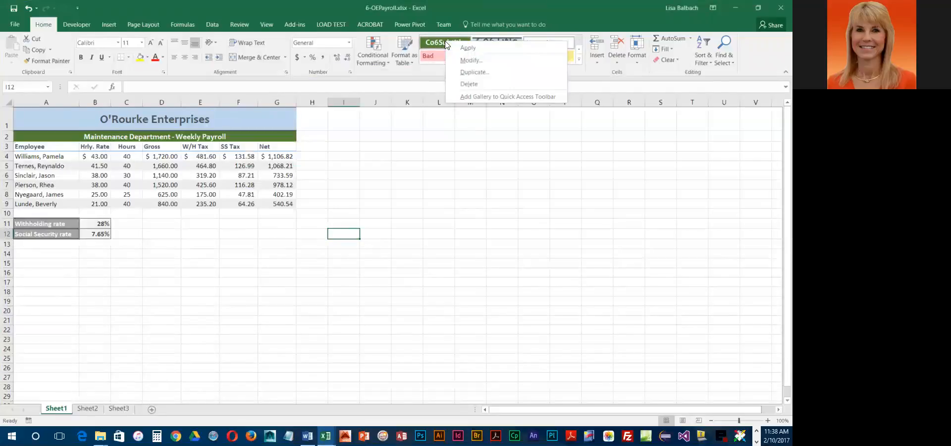
left_click(472, 61)
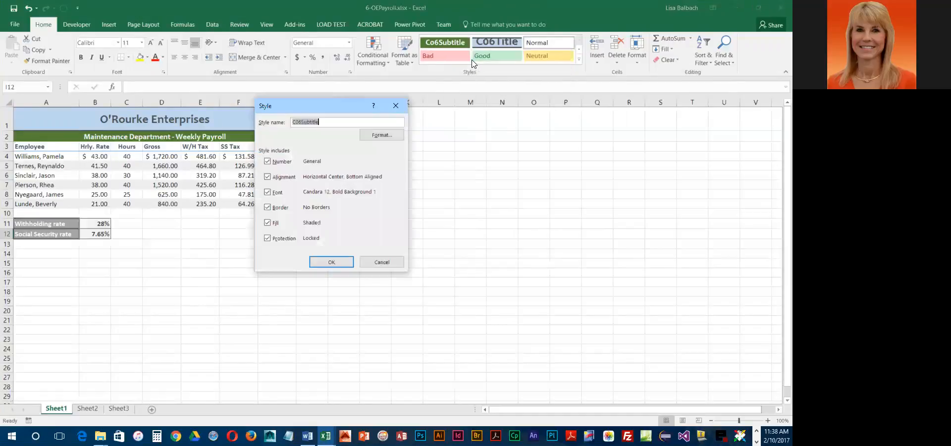
left_click(392, 135)
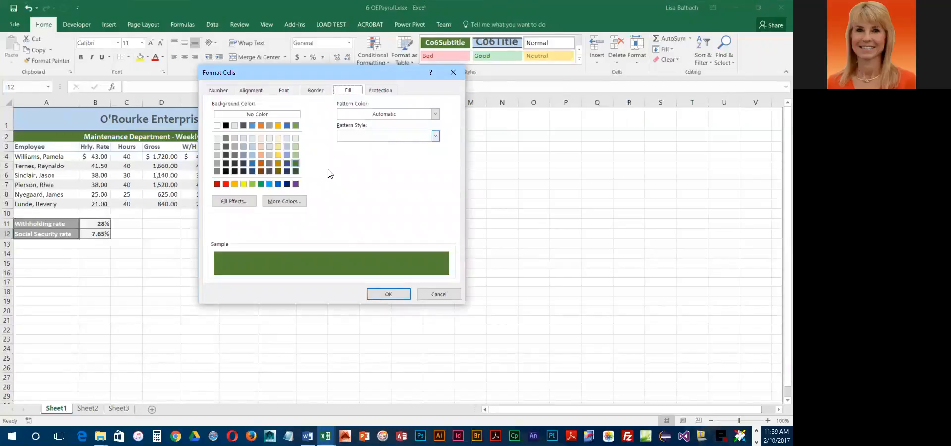
left_click(277, 90)
left_click_drag(239, 112, 210, 114)
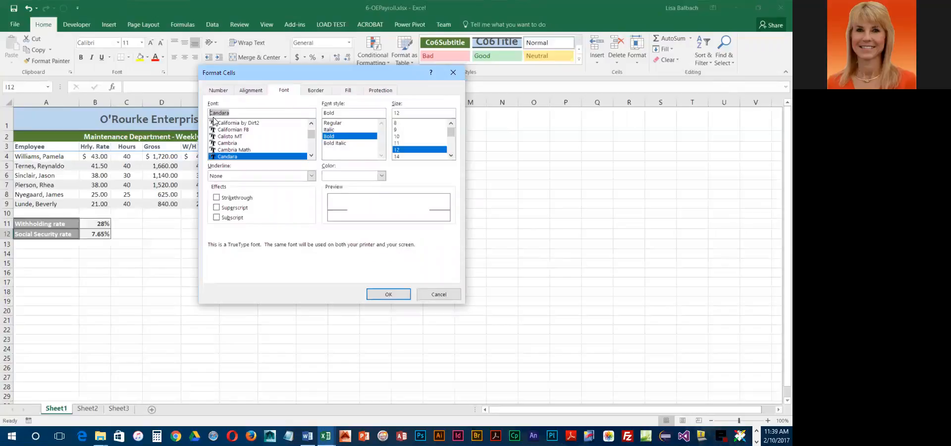
type("Calibri")
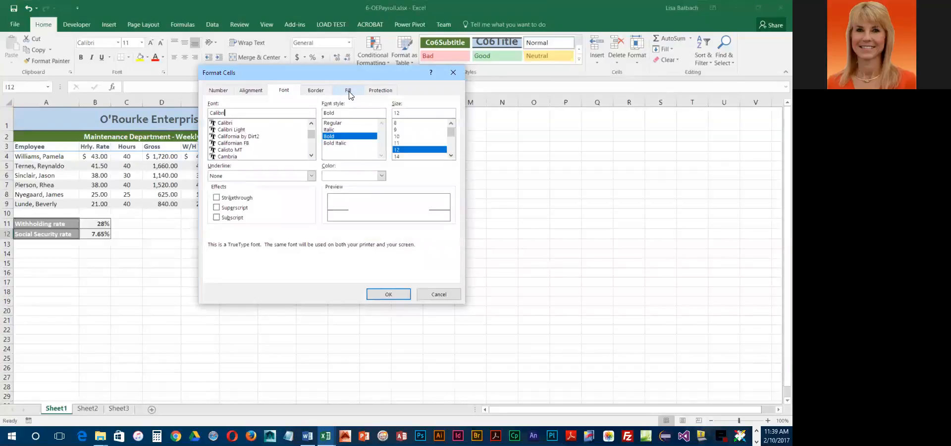
left_click(227, 123)
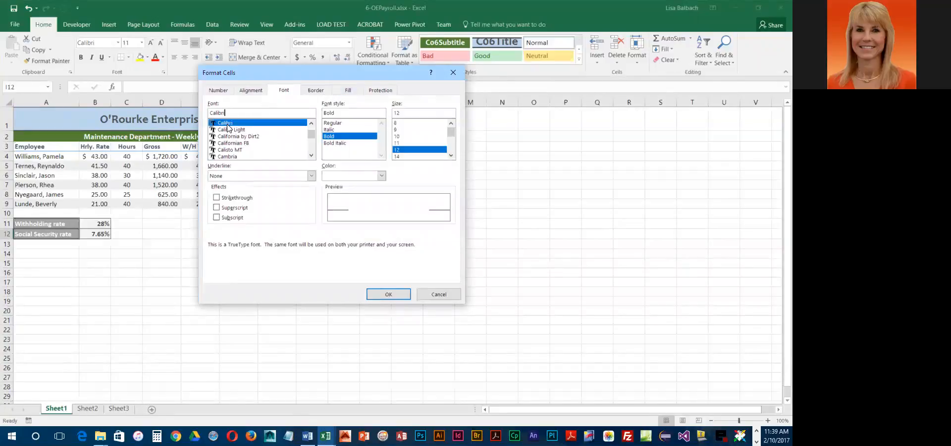
Step: Fill the C06Subtitle style with the darkest blue theme shade, save the style, and check the subtitles on the other sheets
left_click(349, 90)
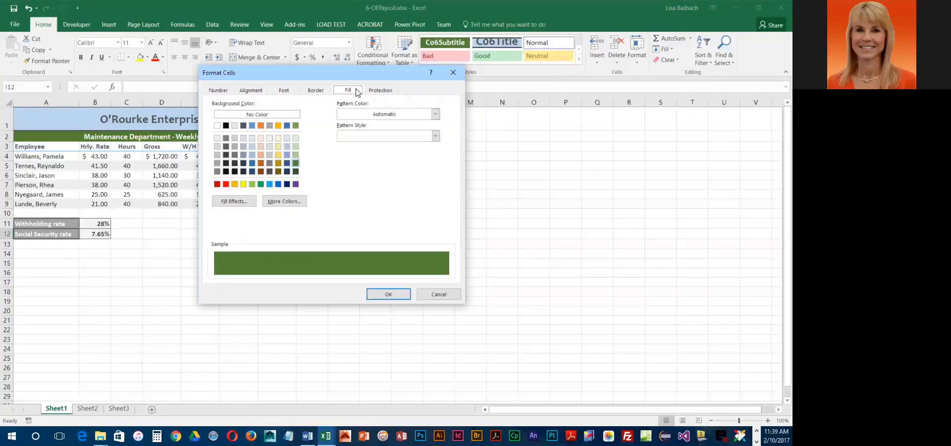
left_click(252, 172)
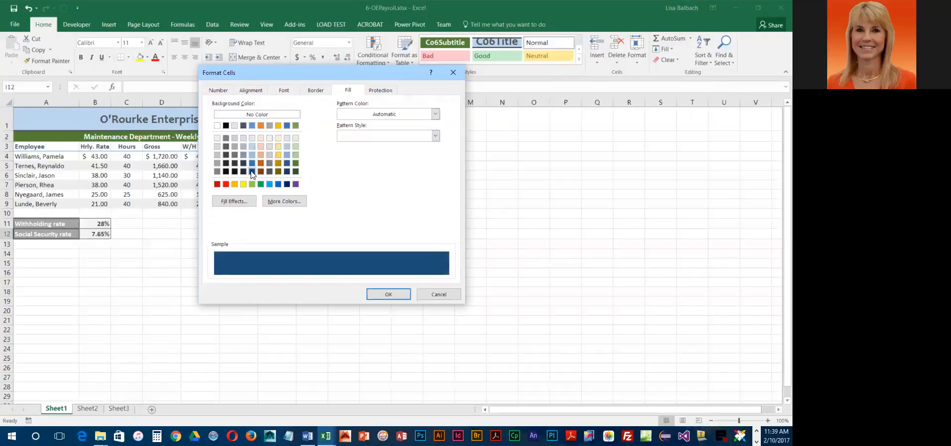
left_click(378, 292)
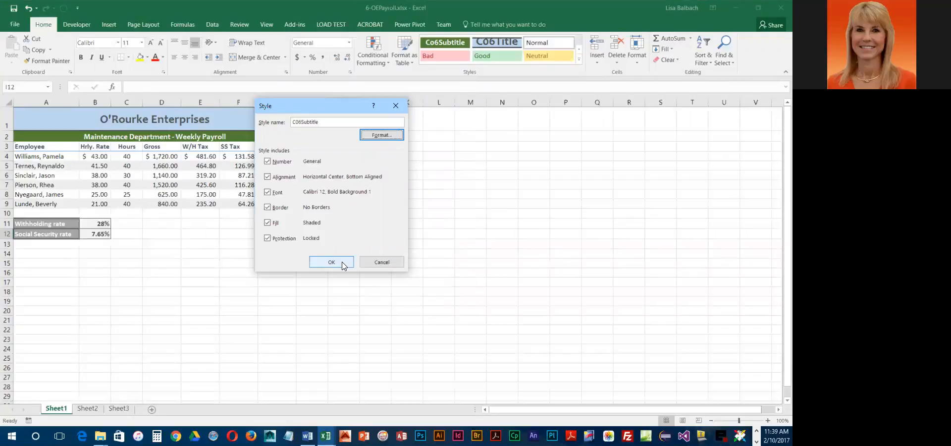
left_click(342, 263)
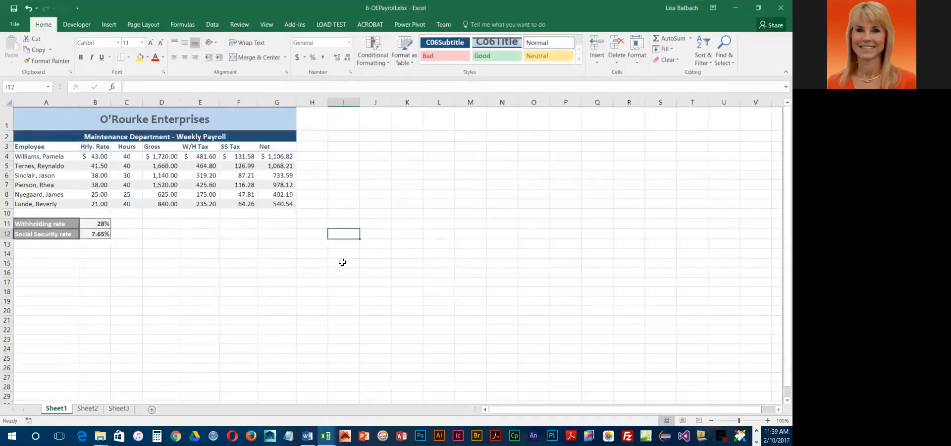
left_click(88, 408)
left_click(113, 410)
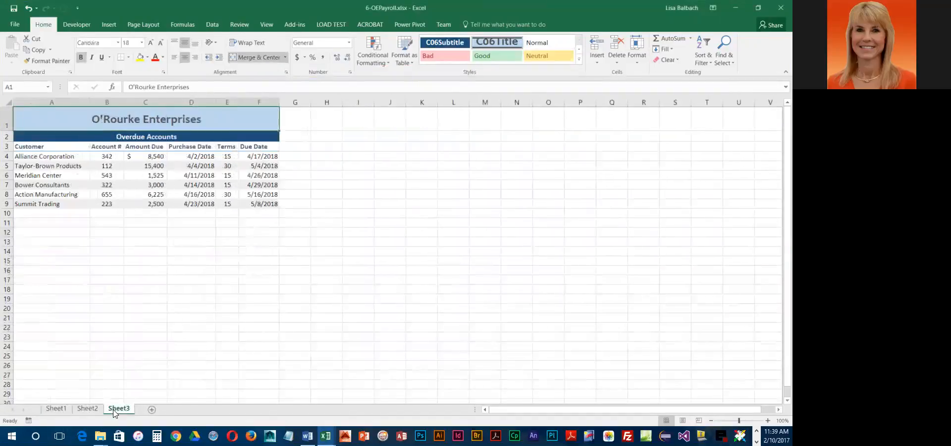
left_click(56, 409)
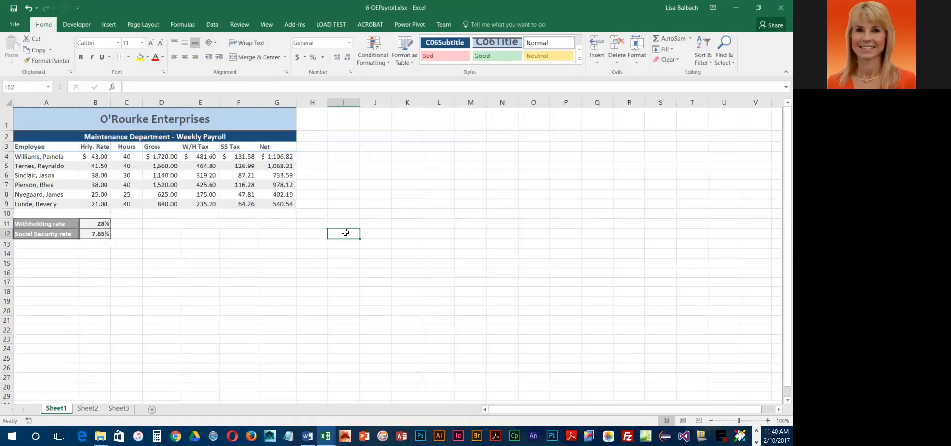
Step: Modify the 20% - Accent3 cell style to use the lightest blue theme fill, and check the banded rows on Sheet2 and Sheet3
left_click(578, 59)
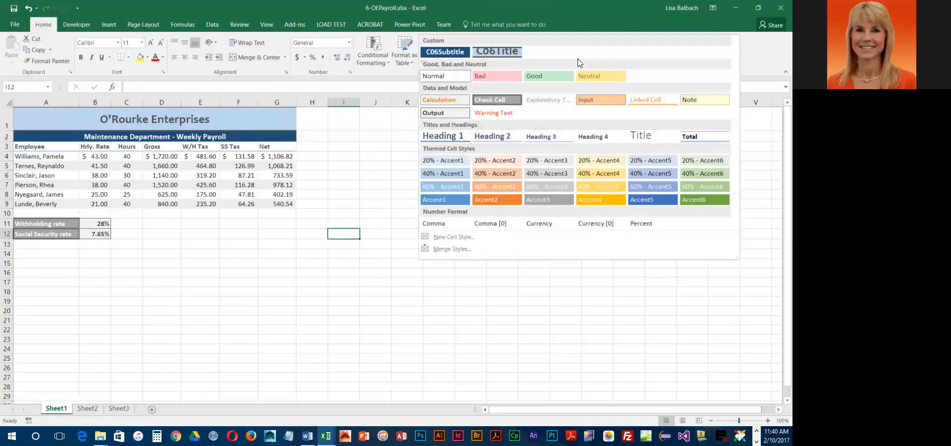
right_click(551, 159)
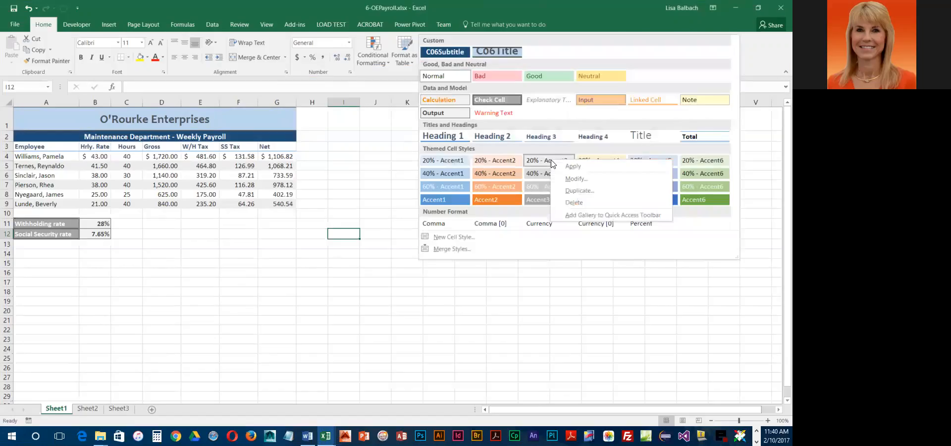
left_click(575, 181)
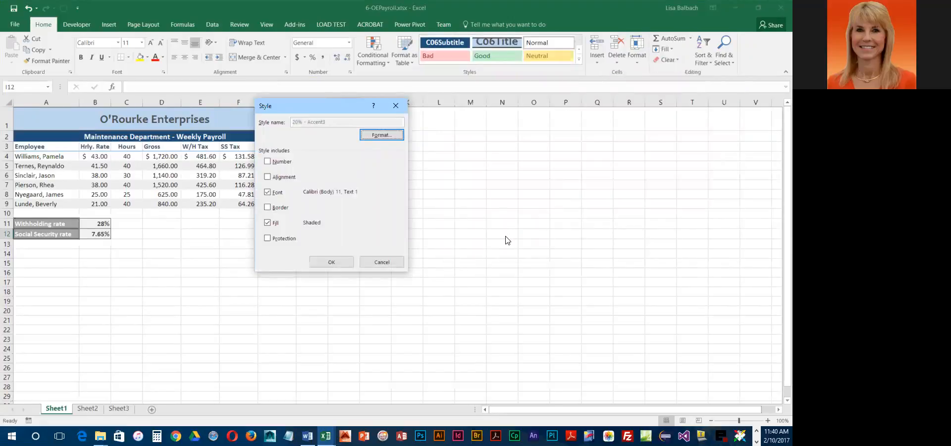
left_click(381, 134)
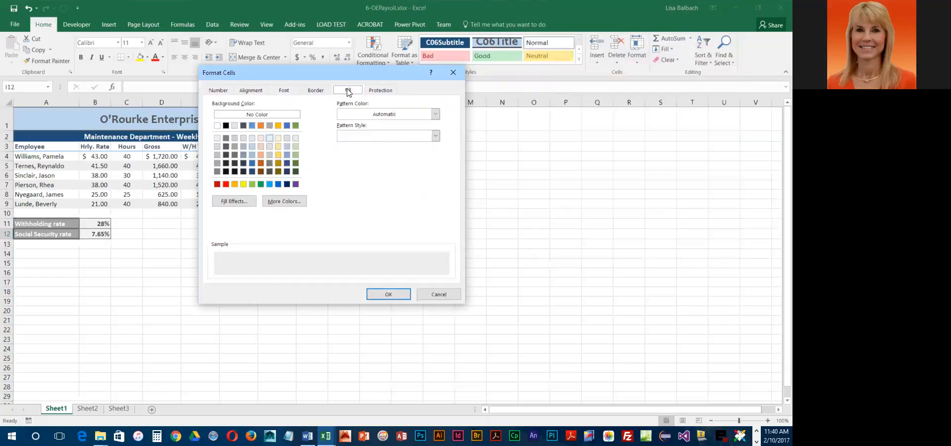
left_click(251, 138)
left_click(391, 294)
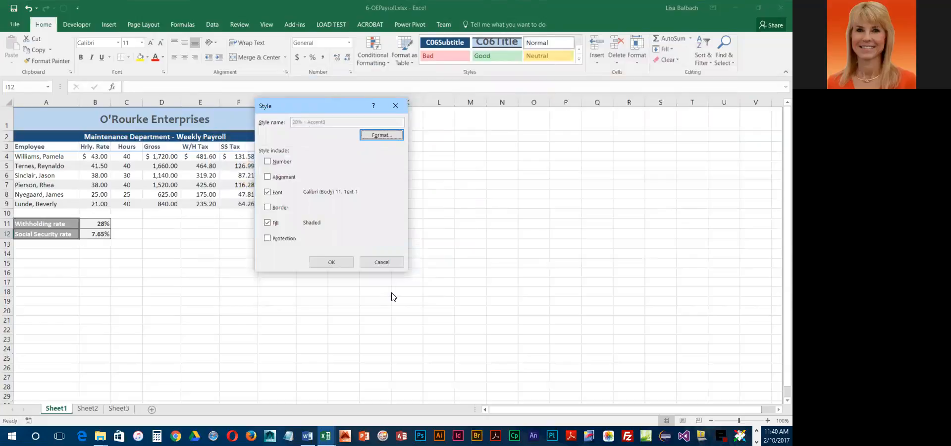
left_click(331, 262)
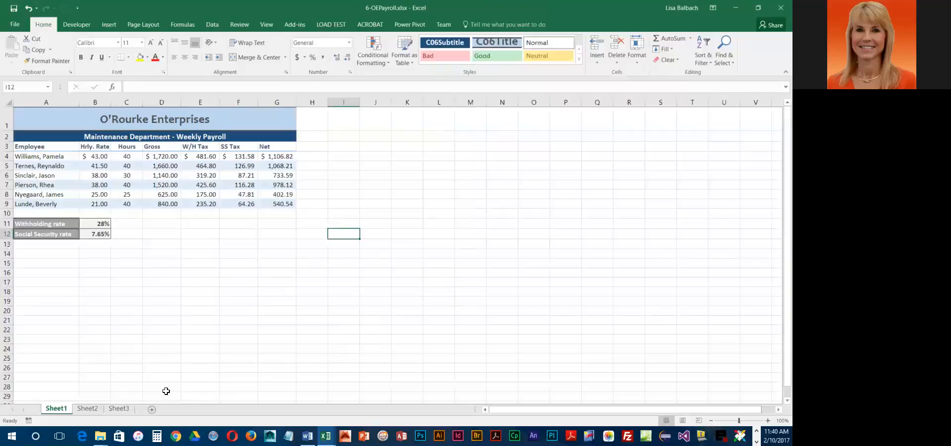
left_click(95, 408)
left_click(123, 408)
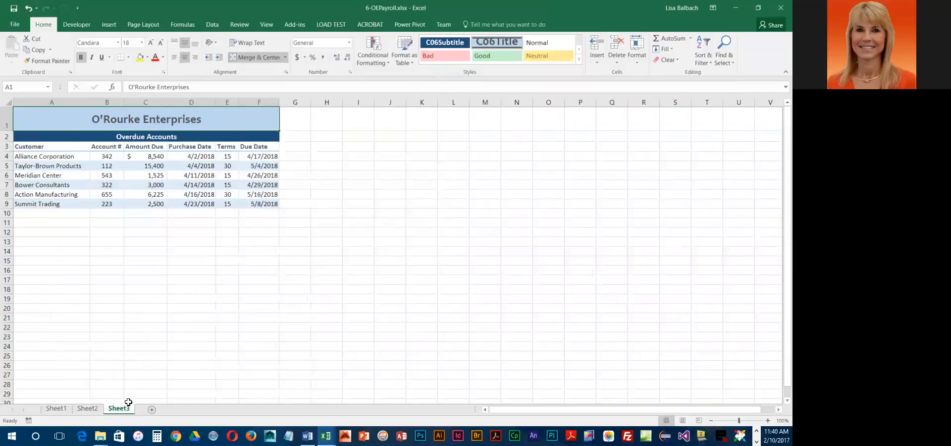
Step: Rename Sheet1 as Weekly Payroll and Sheet2 as Invoices
left_click(56, 409)
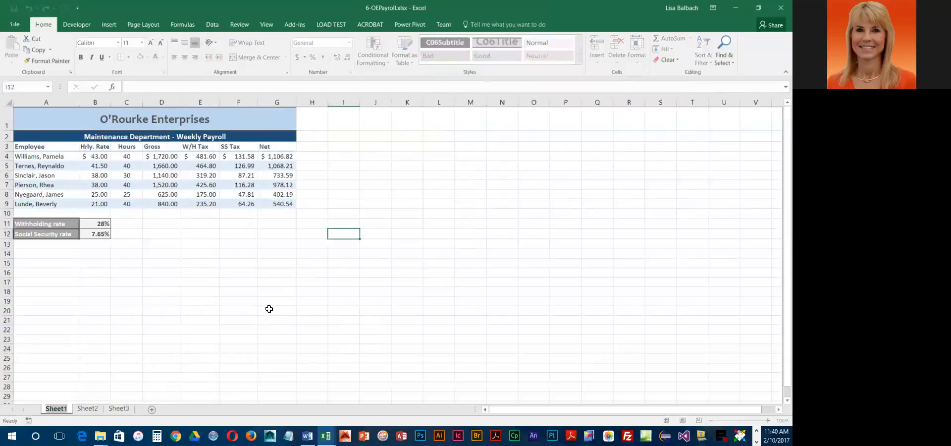
type("W")
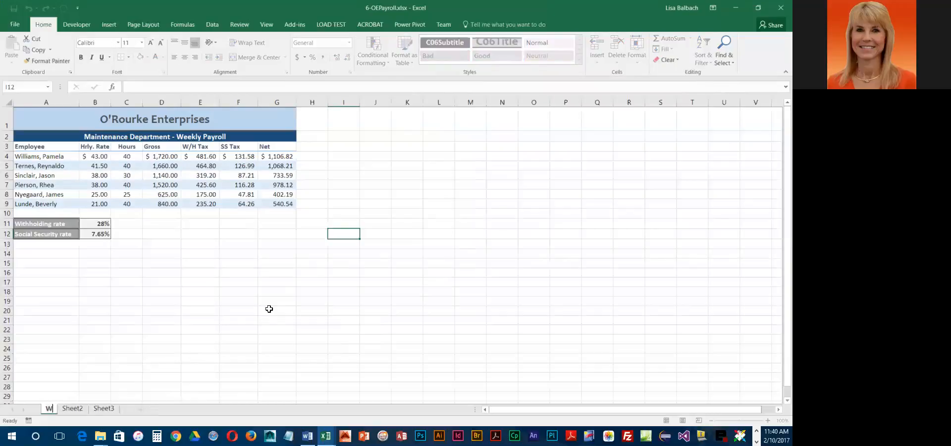
type("eekly Payroll")
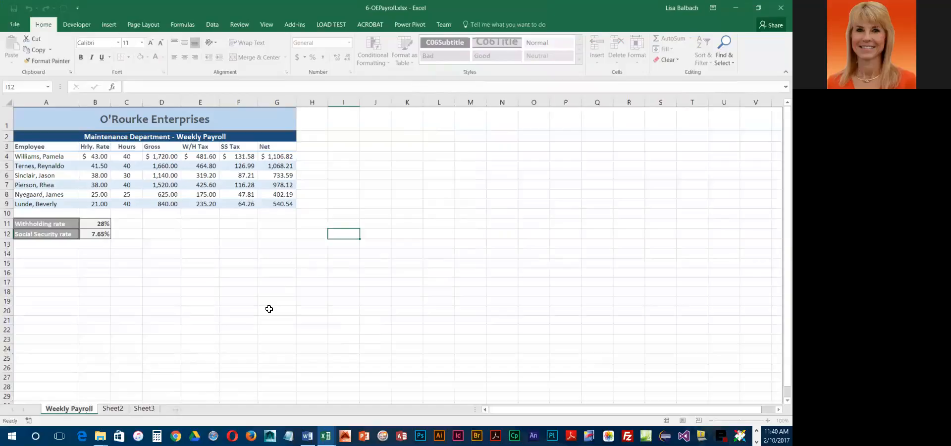
left_click(113, 409)
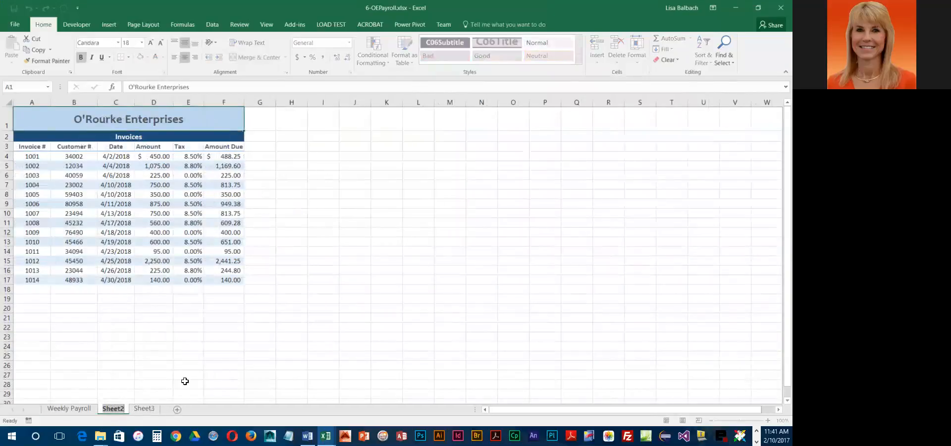
type("Invoices")
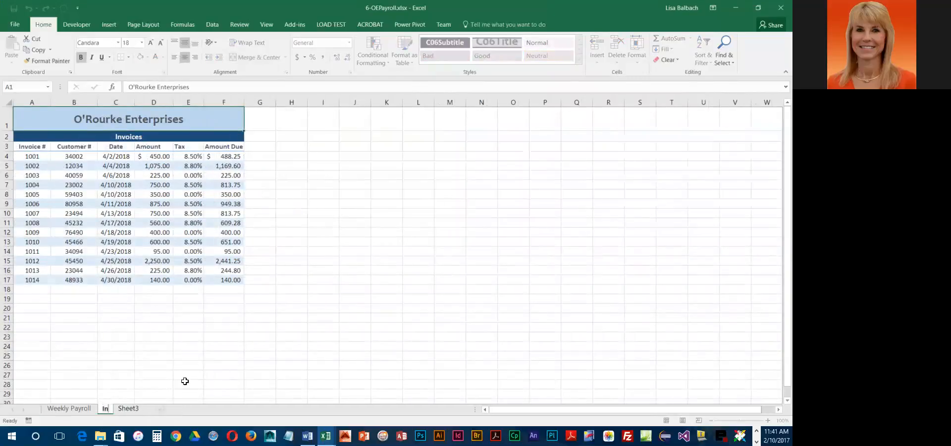
key("Return")
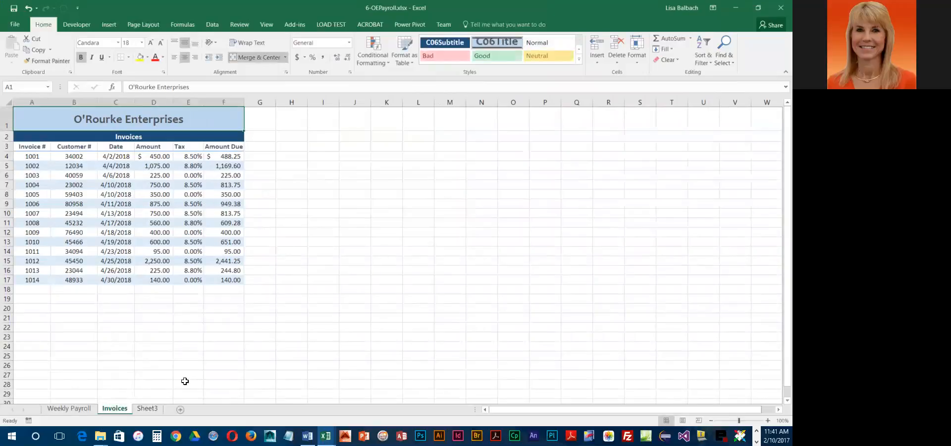
Step: Rename Sheet3 as Overdue Accounts
double_click(147, 409)
type("Overdue Accounts")
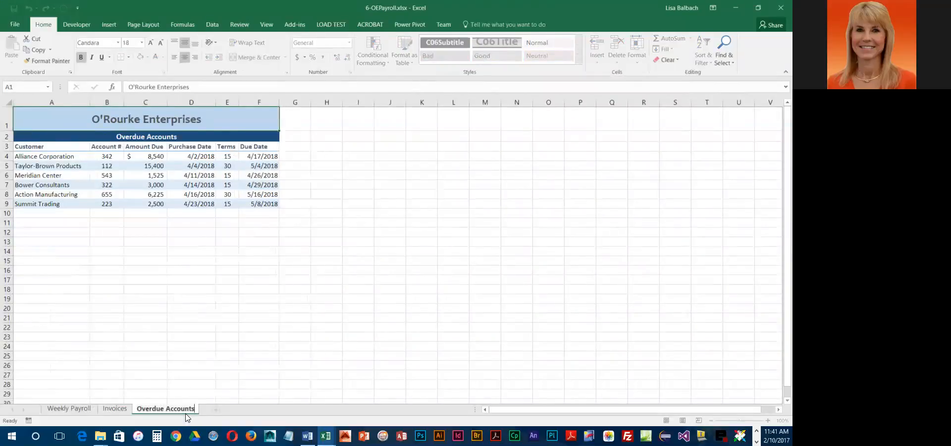
key("Return")
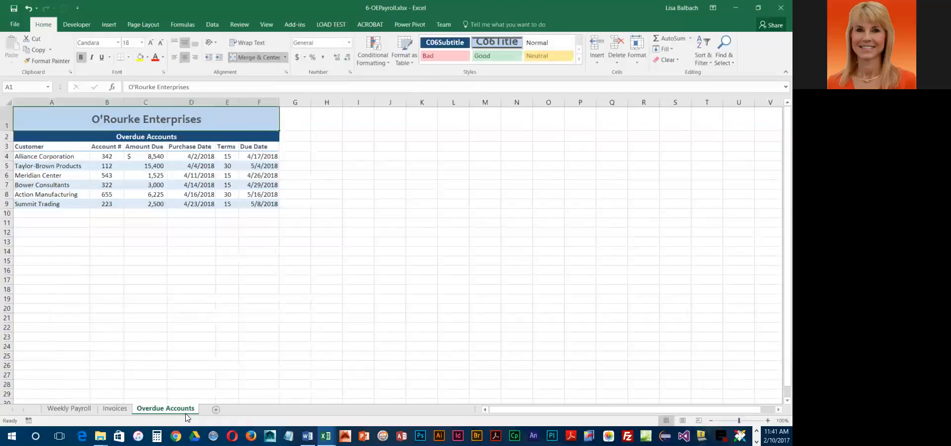
Step: Color the Weekly Payroll sheet tab with the theme color Blue-Gray, Text 2, Darker 50%
left_click(72, 413)
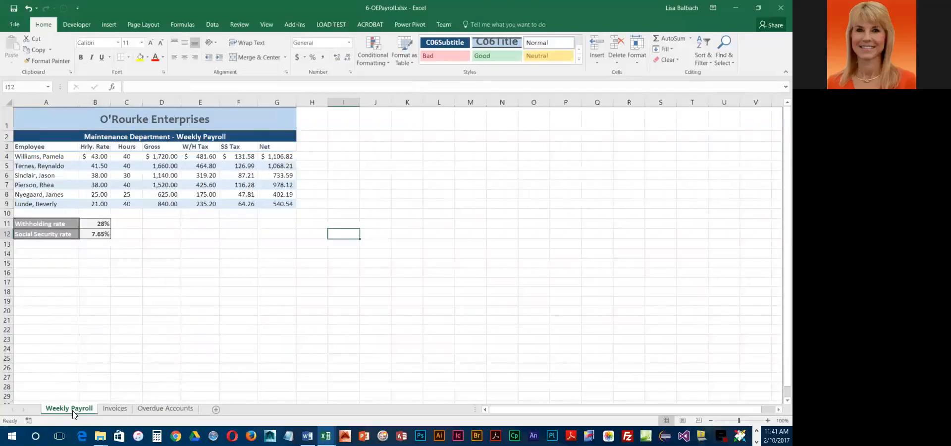
right_click(73, 414)
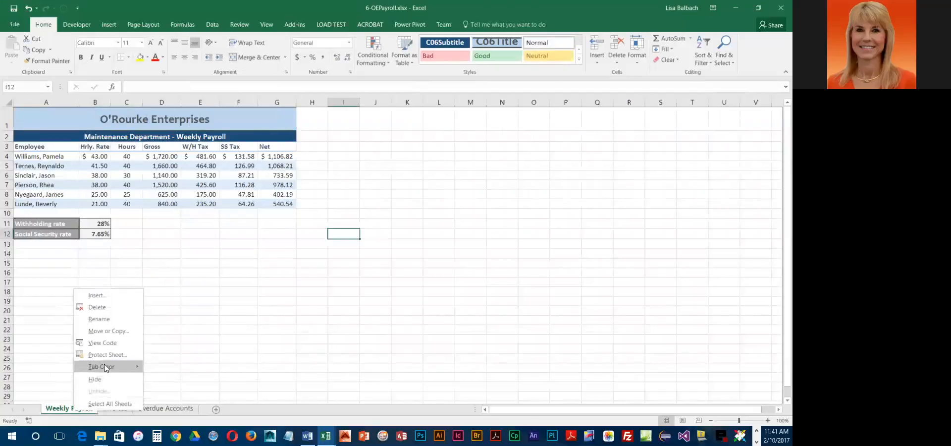
mouse_move(105, 368)
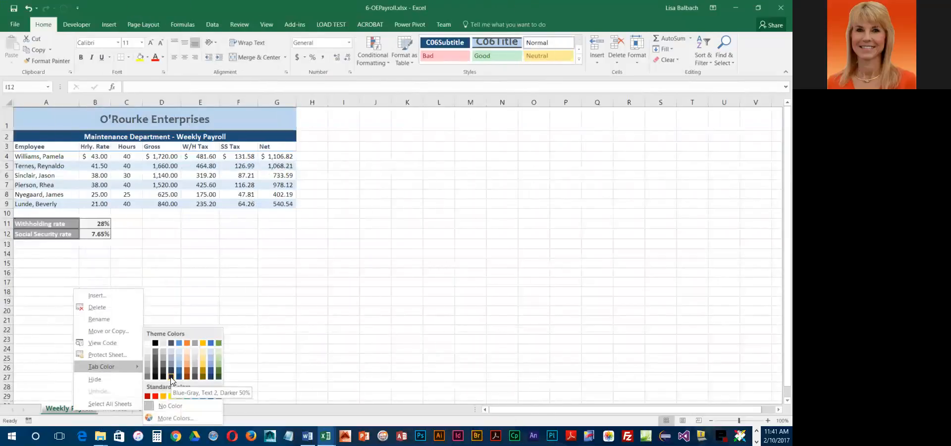
left_click(172, 379)
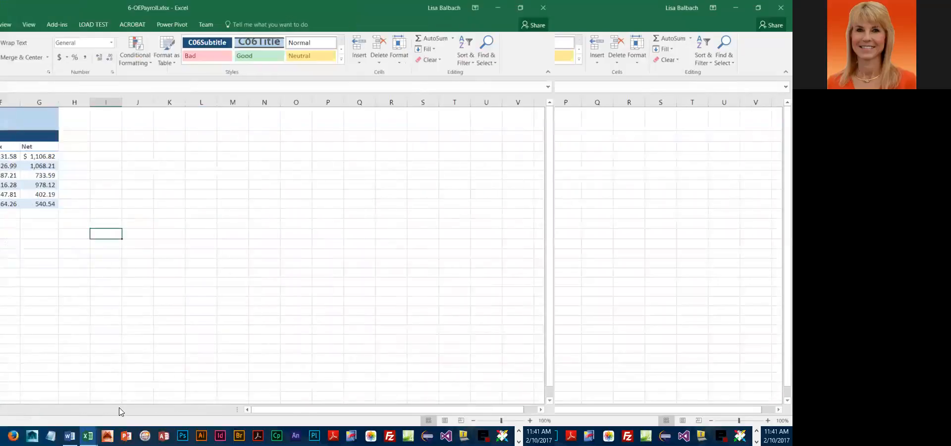
Step: Color the Invoices sheet tab with the darkest blue theme shade
right_click(119, 408)
mouse_move(140, 366)
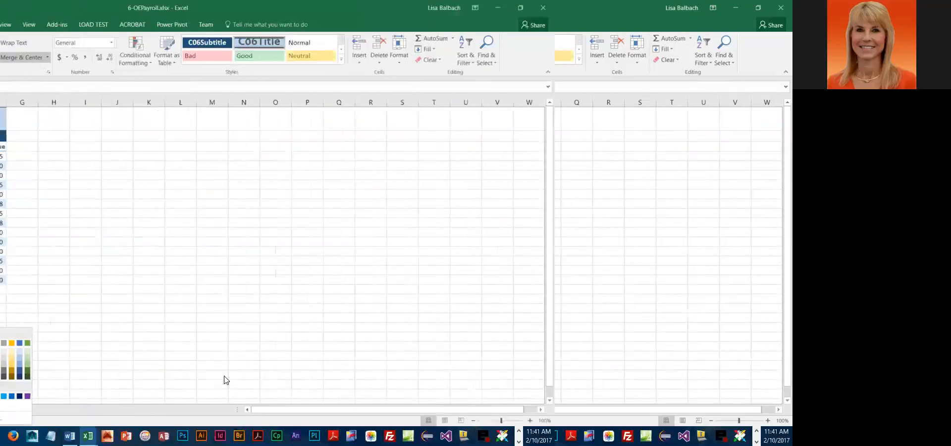
left_click(224, 380)
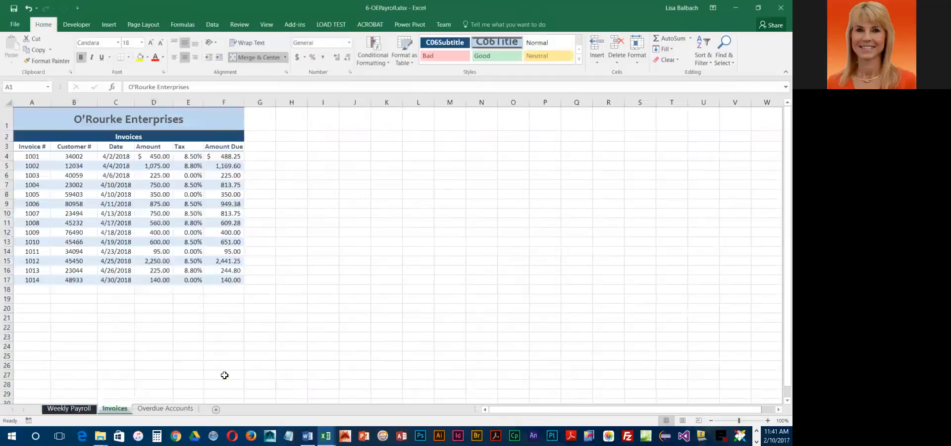
Step: Color the Overdue Accounts sheet tab with the standard light blue, and check the tab colors by switching back through the other sheets
right_click(159, 412)
mouse_move(201, 366)
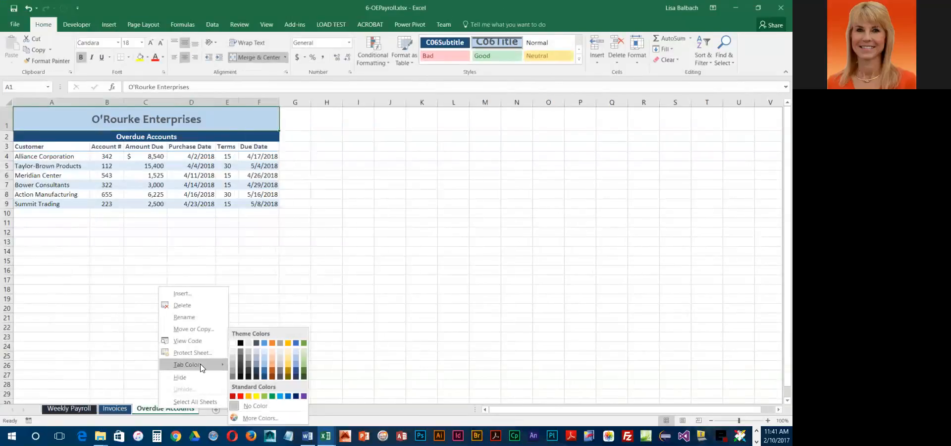
left_click(279, 396)
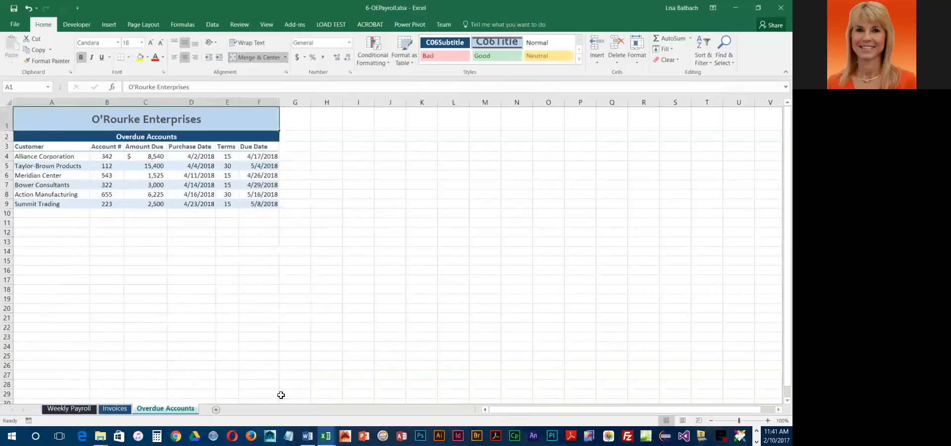
left_click(119, 408)
left_click(78, 410)
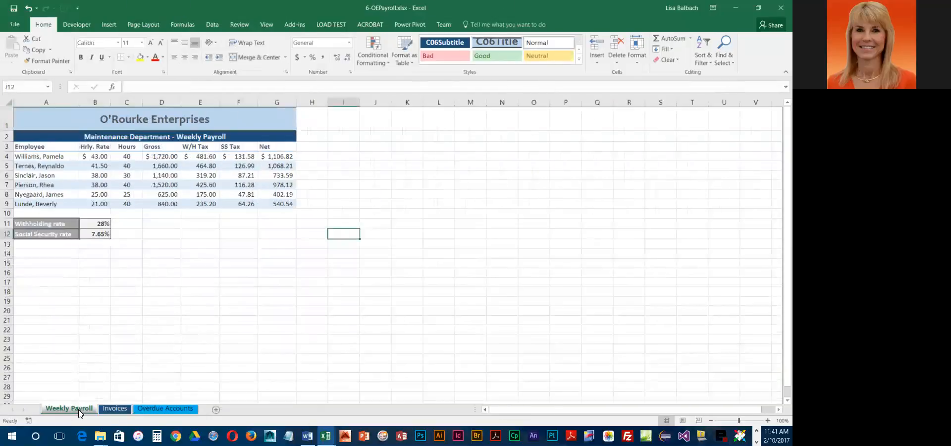